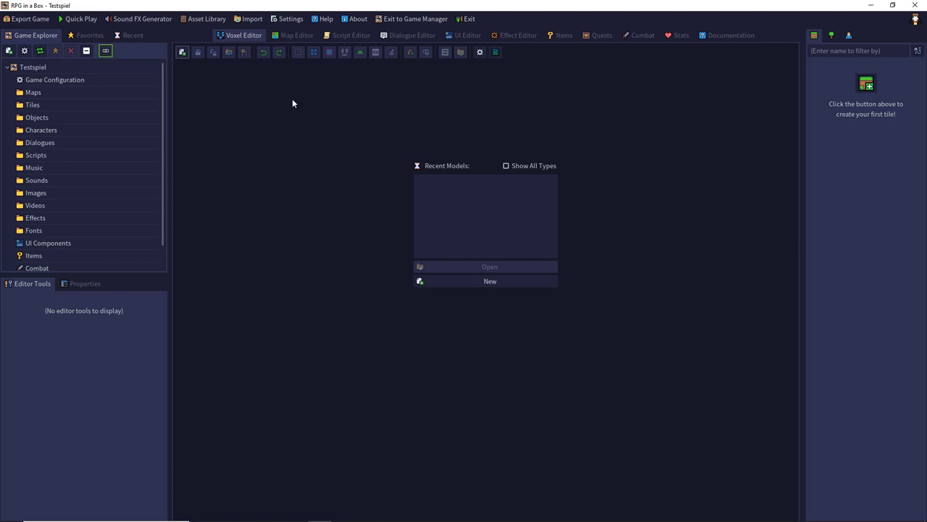
Create a new Character resource named rex with a 16 × 16 × 24 grid.
left_click(182, 53)
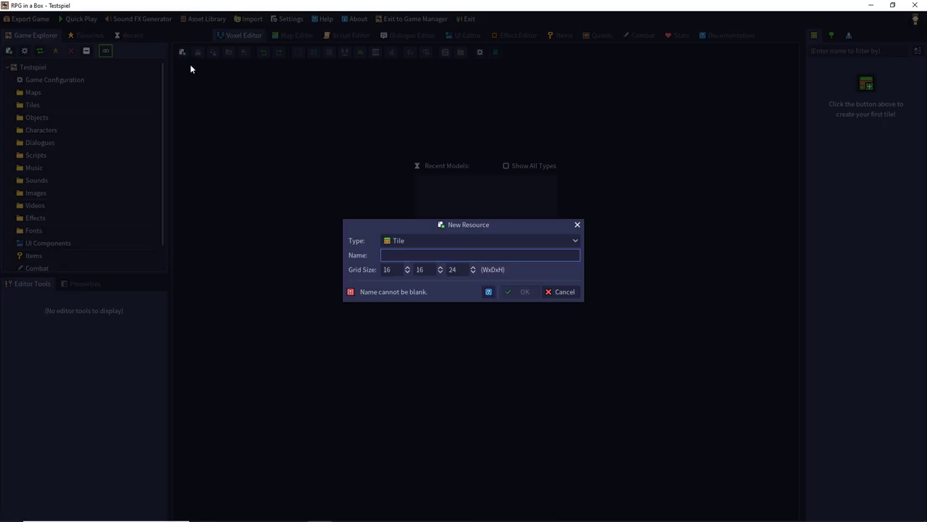
left_click(408, 240)
left_click(428, 276)
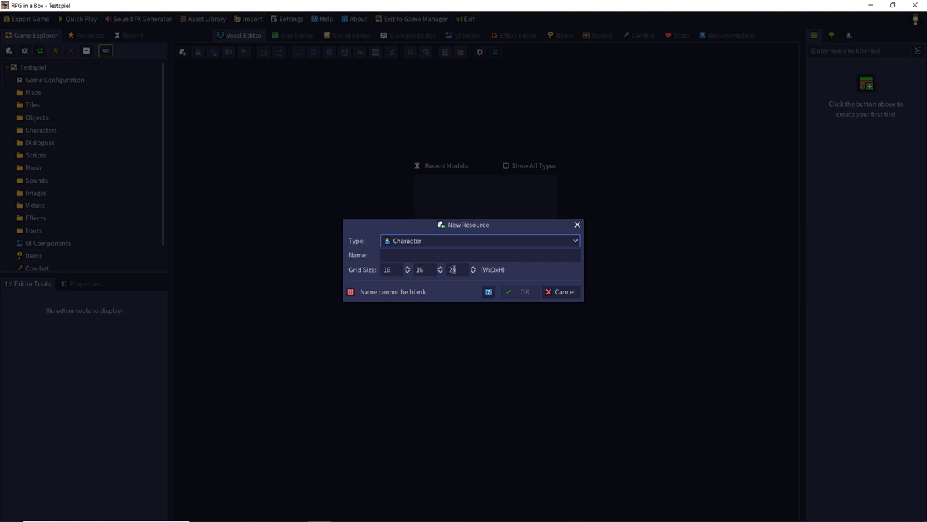
left_click(452, 258)
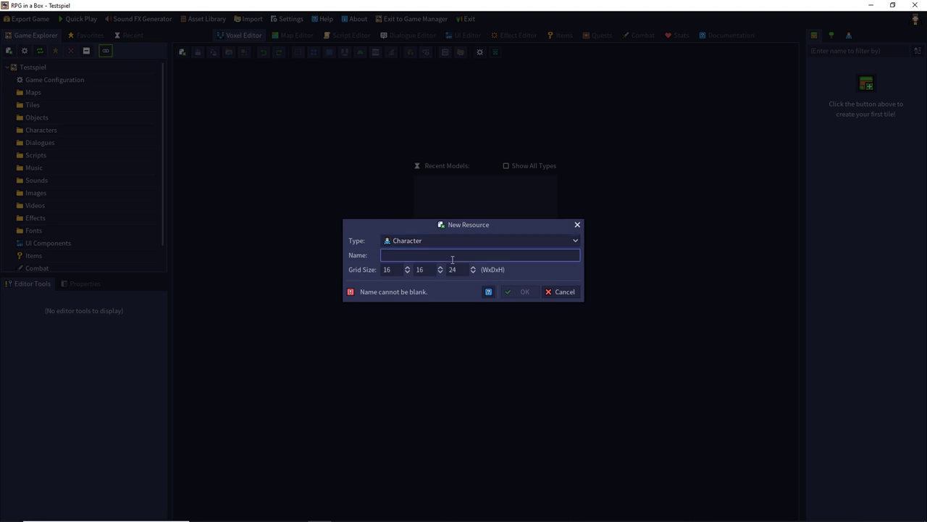
type("rex")
left_click(524, 292)
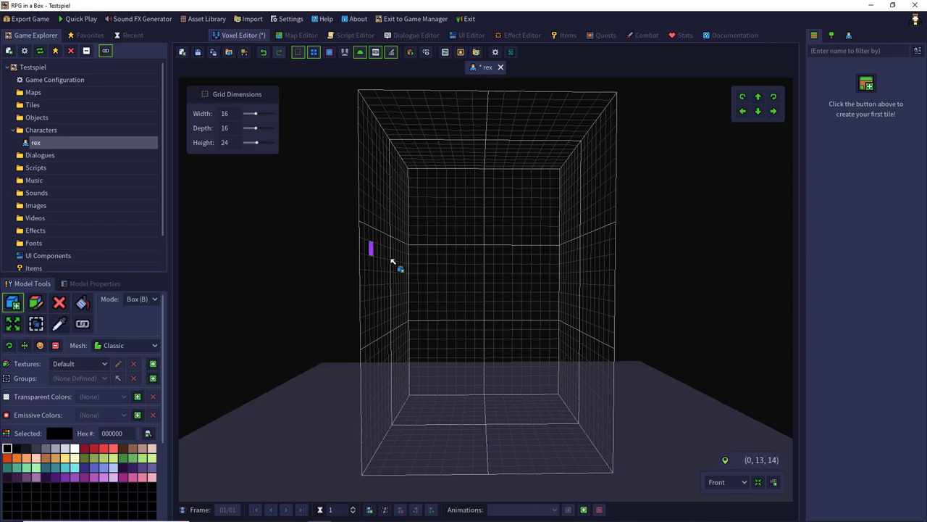
Try a larger 21 × 21 × 27 grid, then restore the width to 16 and the height to 24.
right_click_drag(373, 259, 459, 269)
middle_click_drag(468, 255, 432, 263)
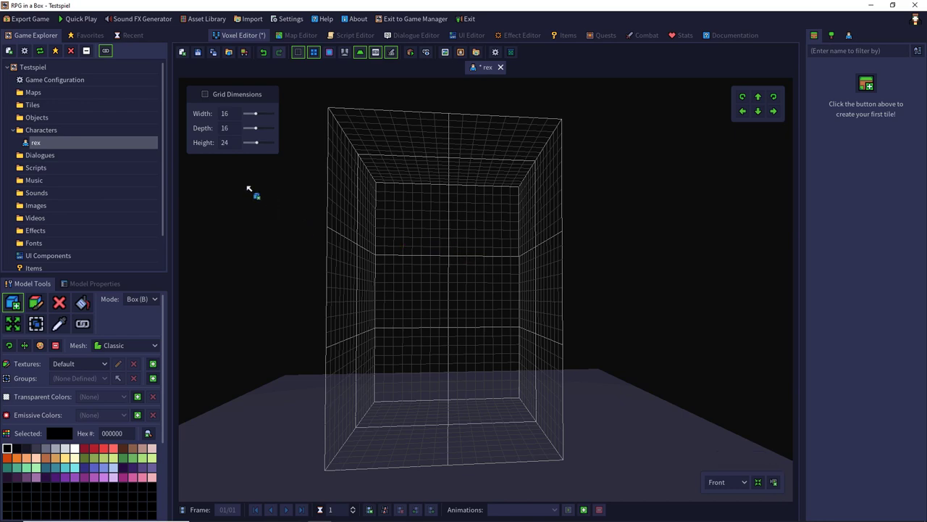
left_click_drag(255, 113, 259, 143)
left_click(226, 113)
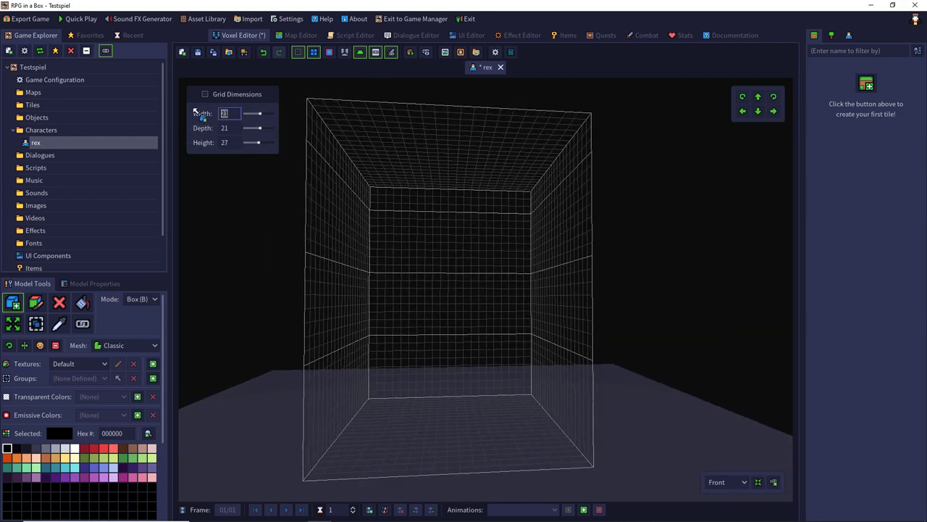
type("16")
key("Return")
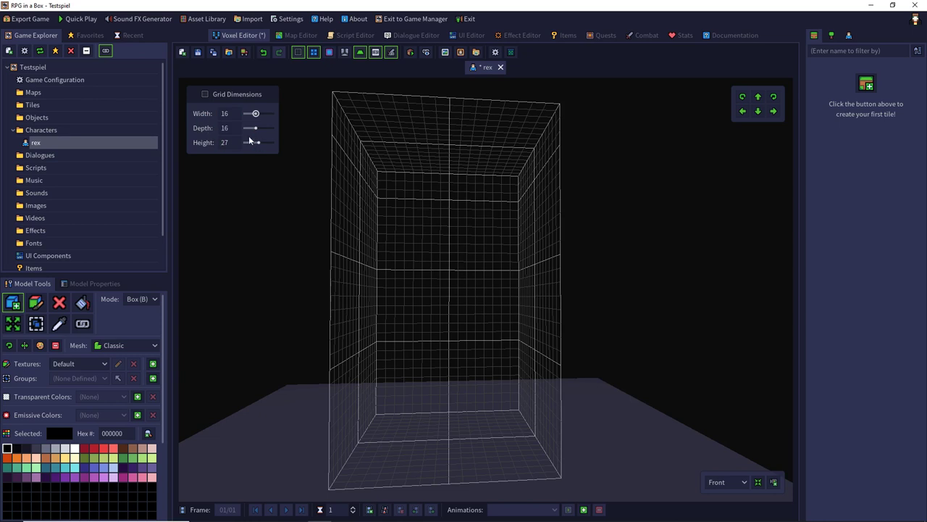
left_click(226, 142)
type("24")
key("Return")
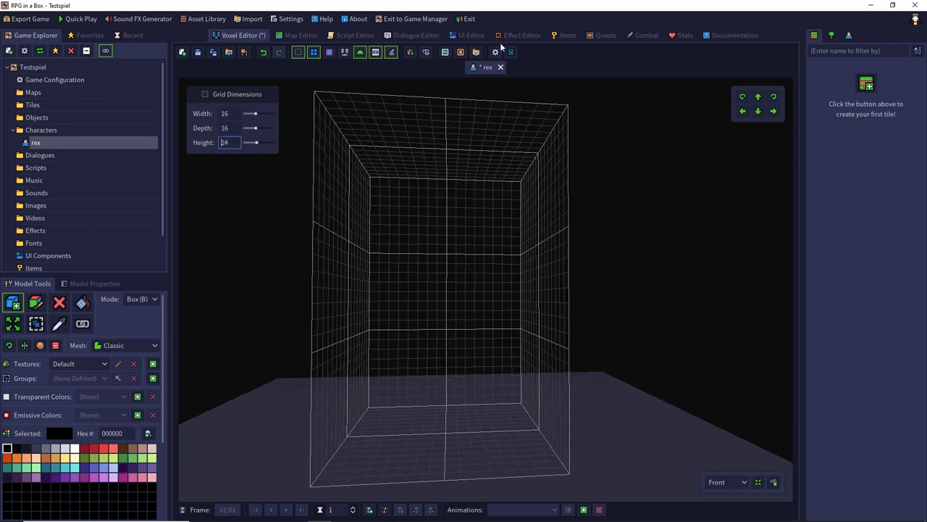
Look at the empty grid from the Back view and return to the Front view.
left_click(729, 483)
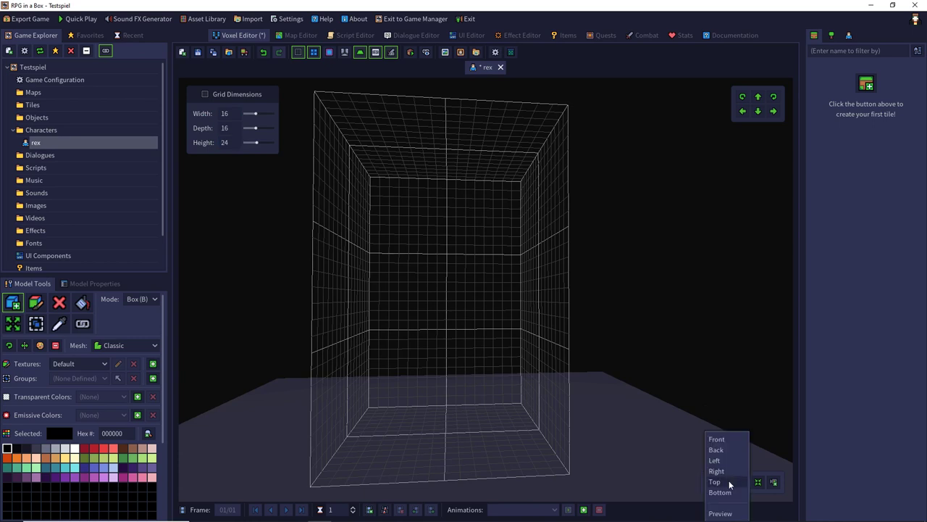
left_click(727, 440)
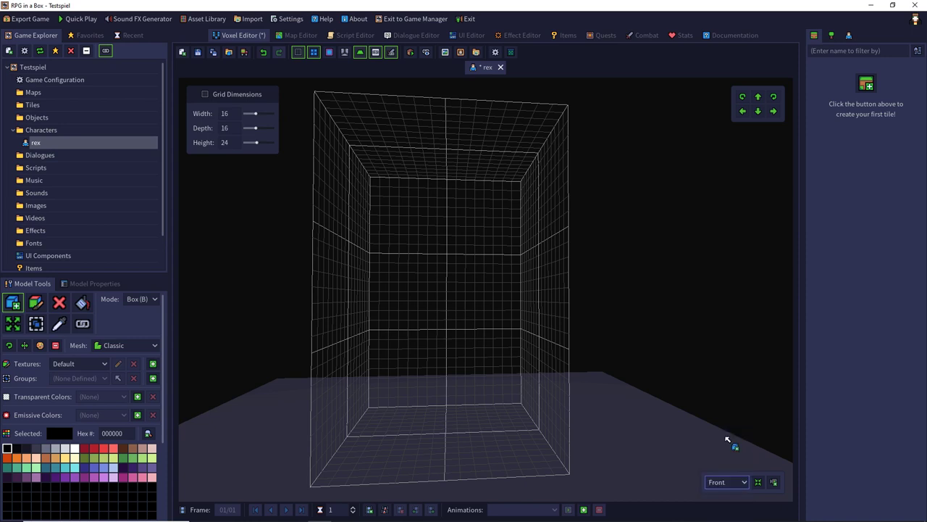
left_click(730, 481)
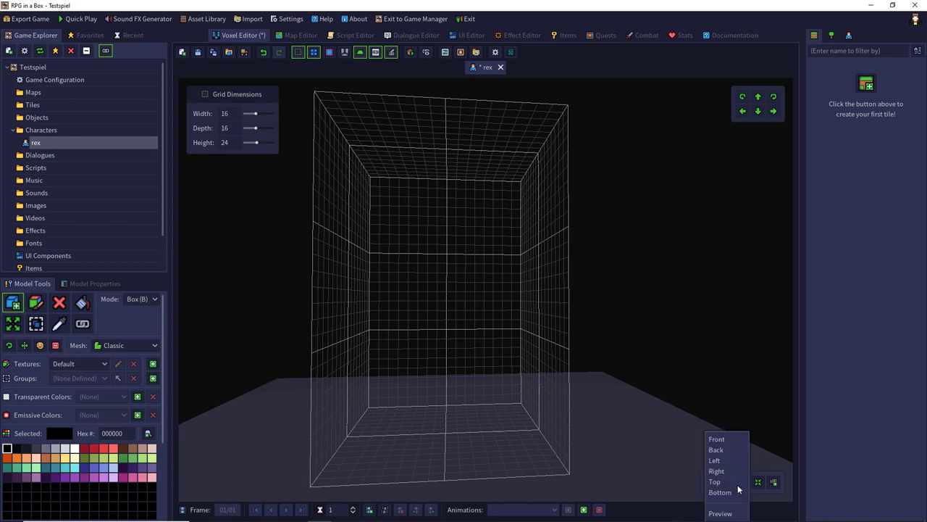
left_click(733, 448)
left_click(731, 481)
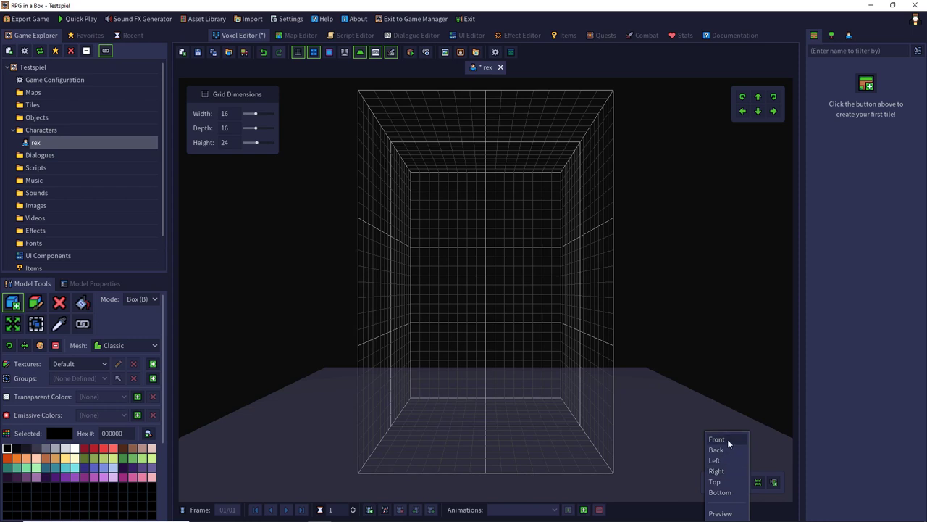
left_click(727, 439)
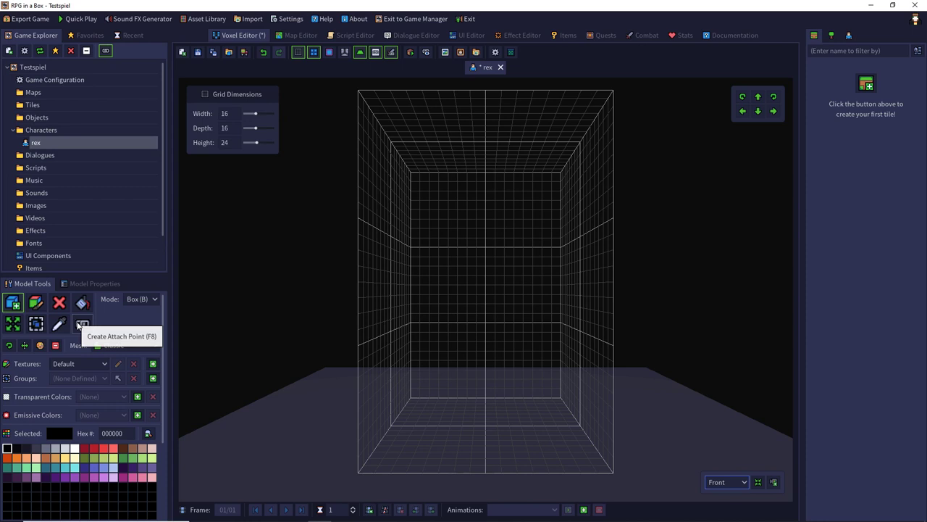
Try drawing a box of voxels from the grid floor in Box mode, undo it and restore the Front view.
left_click(142, 300)
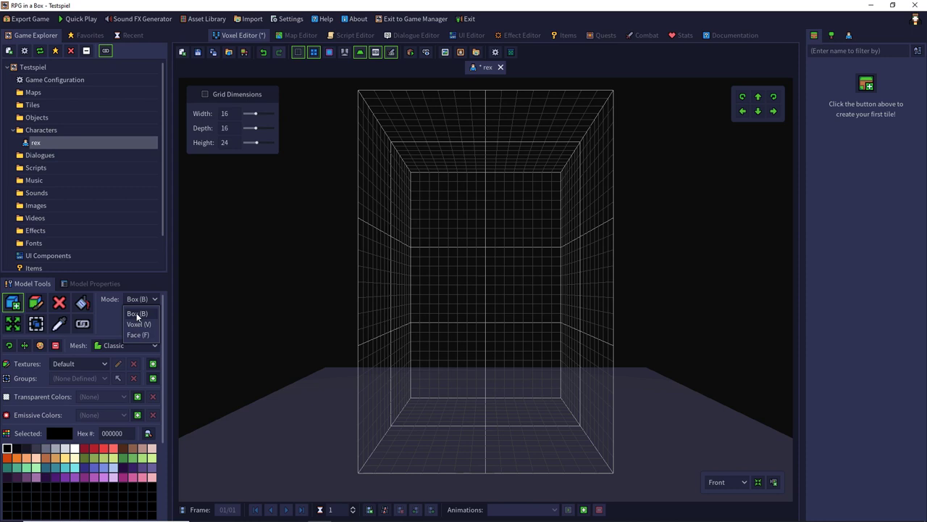
left_click(137, 315)
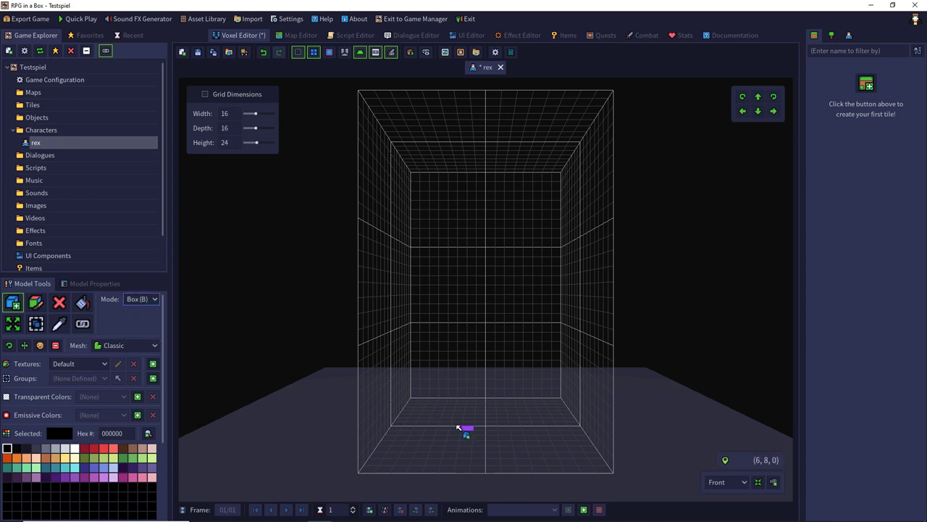
left_click_drag(429, 421, 524, 304)
right_click_drag(524, 304, 419, 275)
key("ctrl+z")
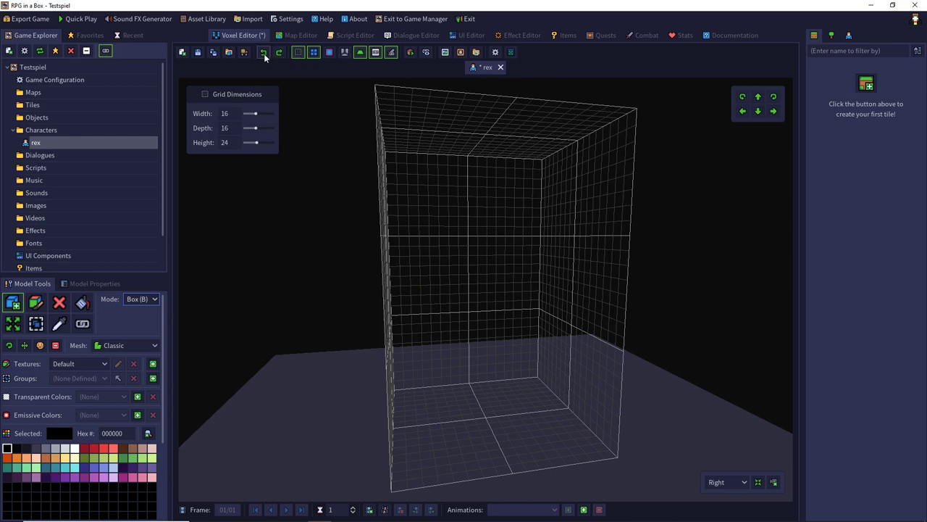
right_click_drag(356, 368, 553, 425)
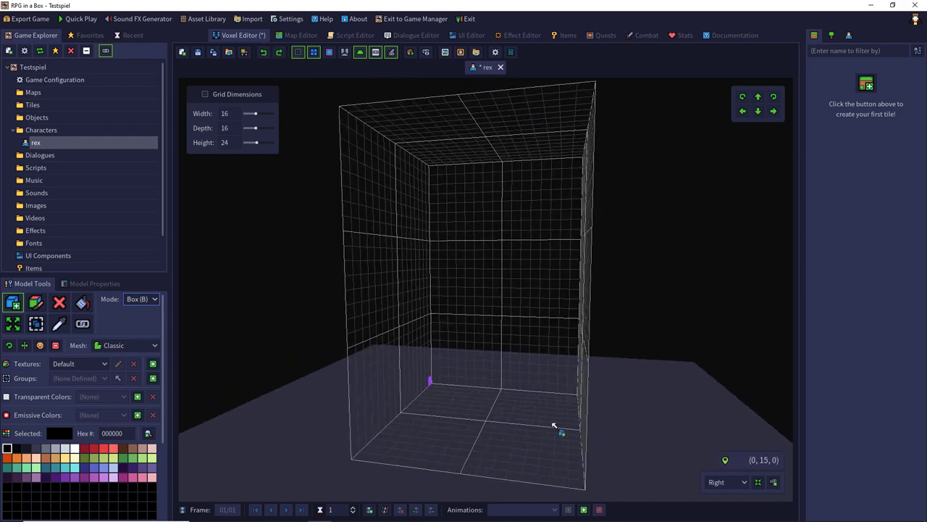
left_click(745, 482)
left_click(730, 438)
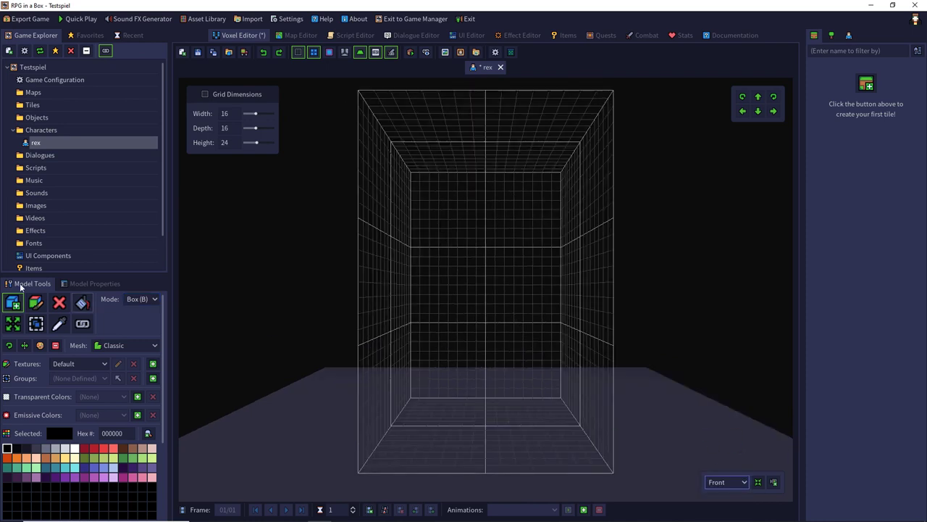
Try the Voxel drawing mode and switch on to the Face mode.
left_click(134, 303)
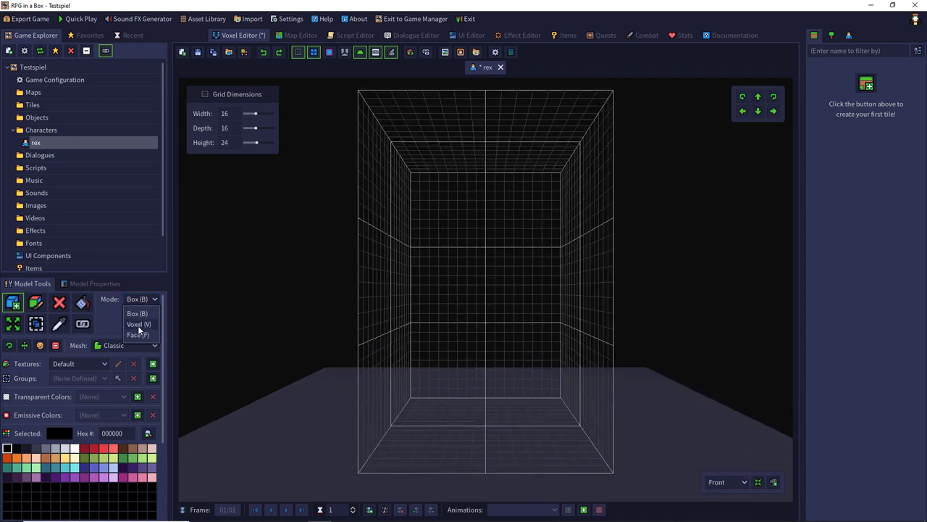
left_click(138, 324)
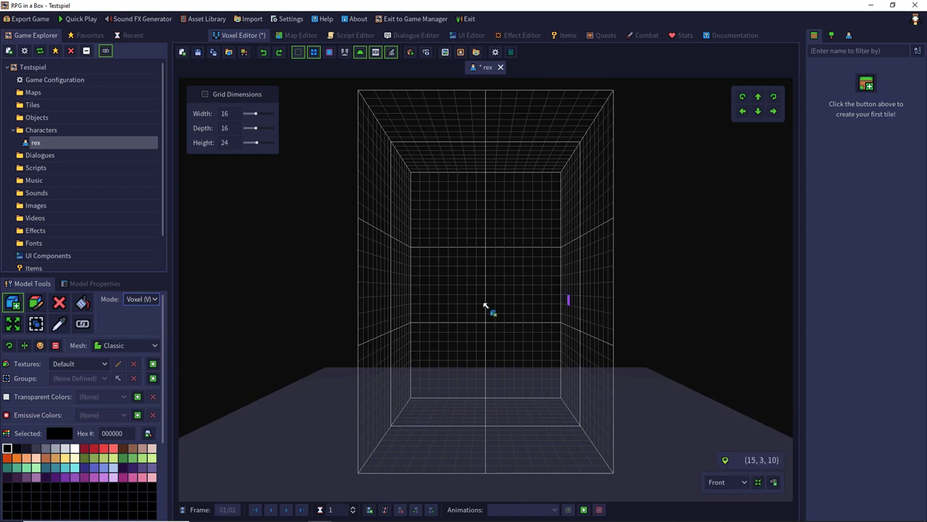
left_click(142, 299)
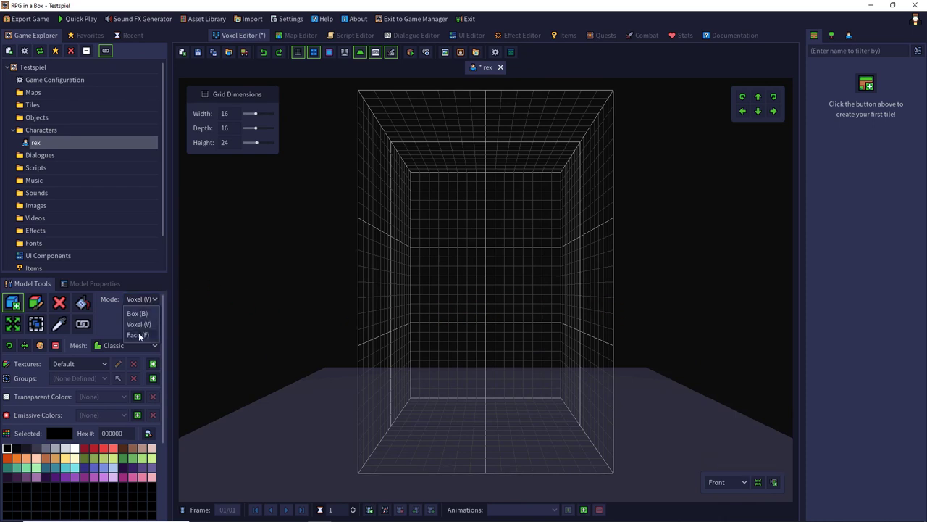
left_click(138, 335)
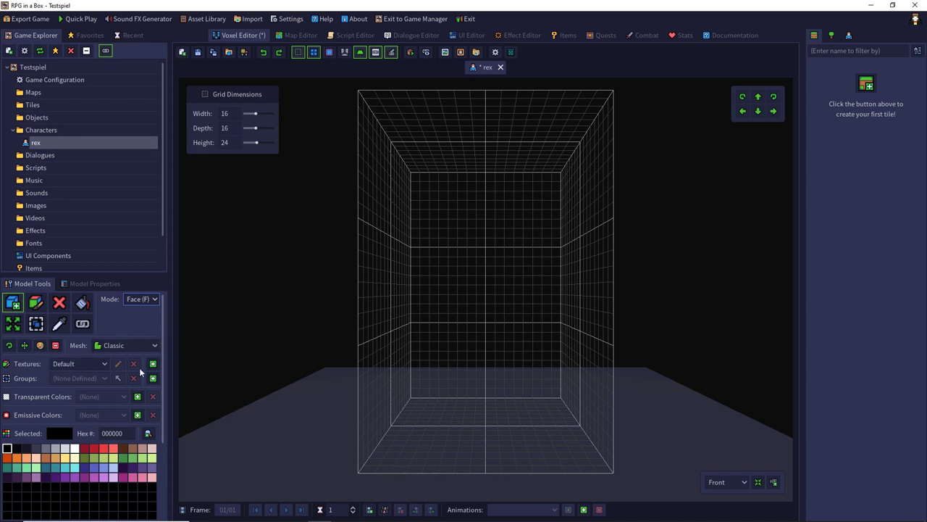
Duplicate the Box of Colors palette as a new palette named Custom.
scroll(159, 391, "down", 3)
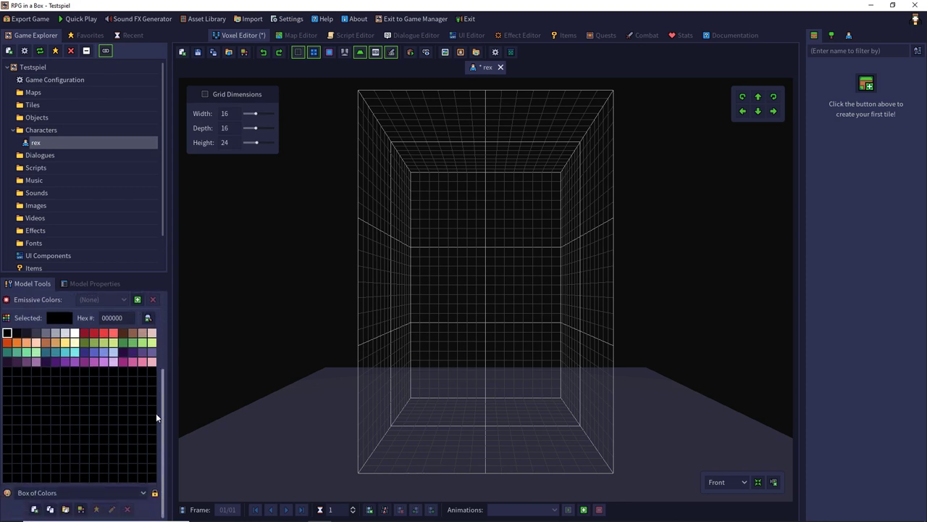
left_click(141, 493)
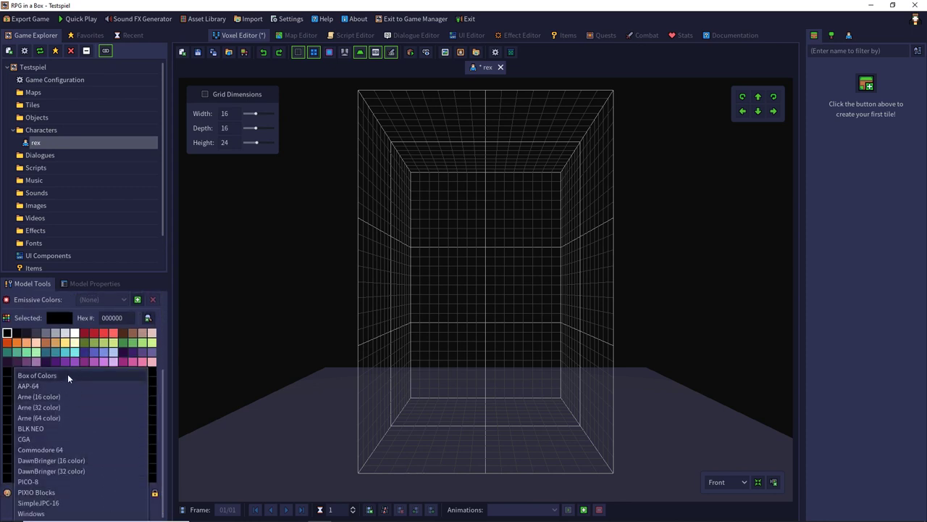
left_click(68, 374)
left_click(97, 485)
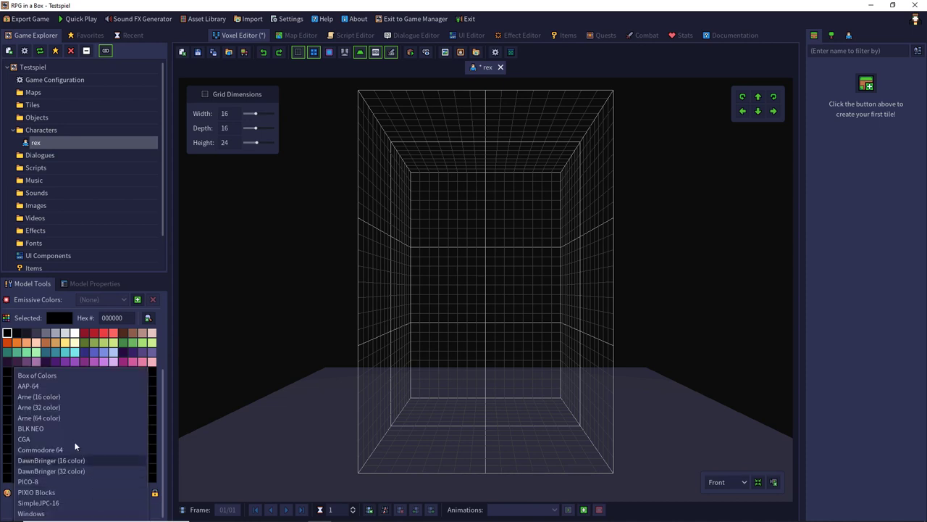
left_click(72, 378)
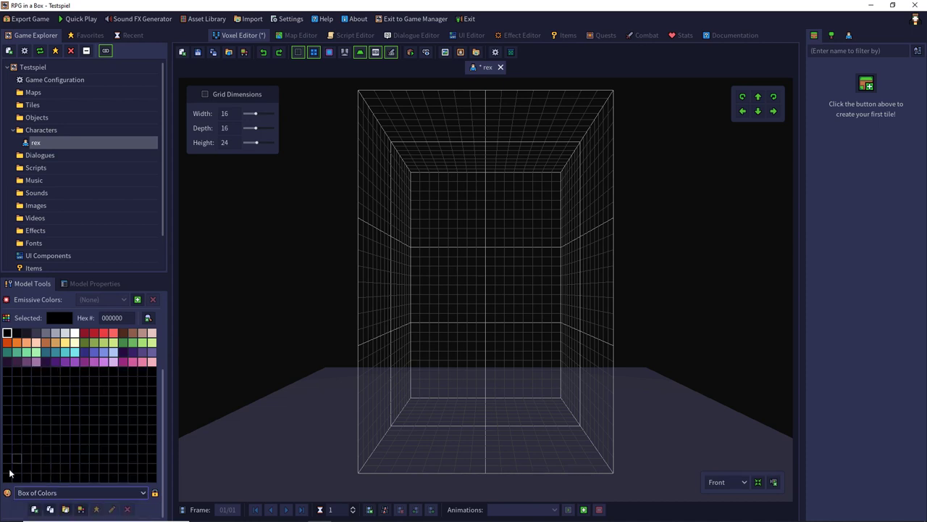
left_click(50, 510)
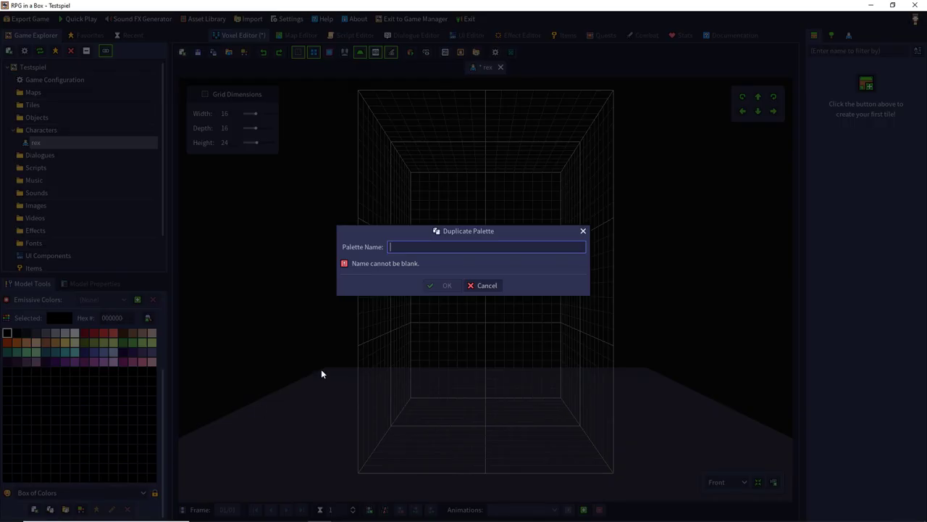
type("Custom")
key("Return")
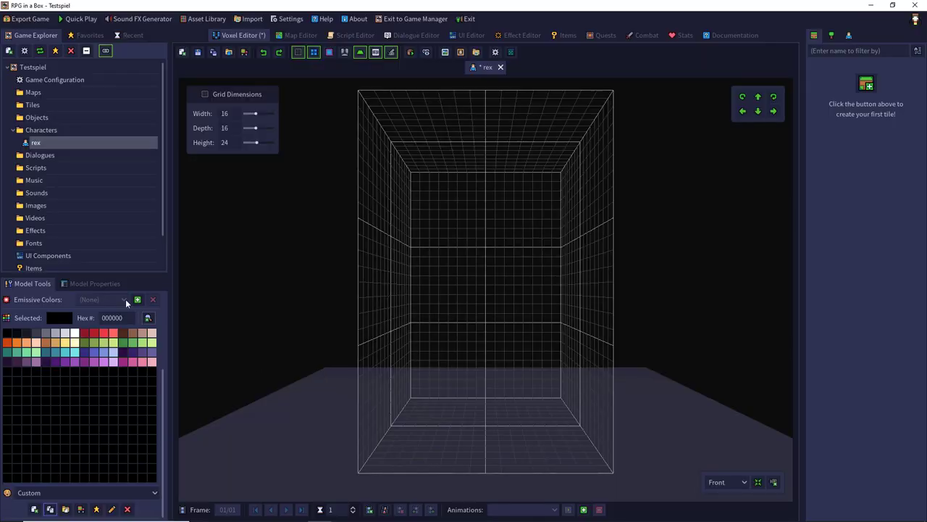
Add the green colour 1c9229 to the first empty slot below the filled swatches in the Custom palette.
scroll(90, 383, "up", 2)
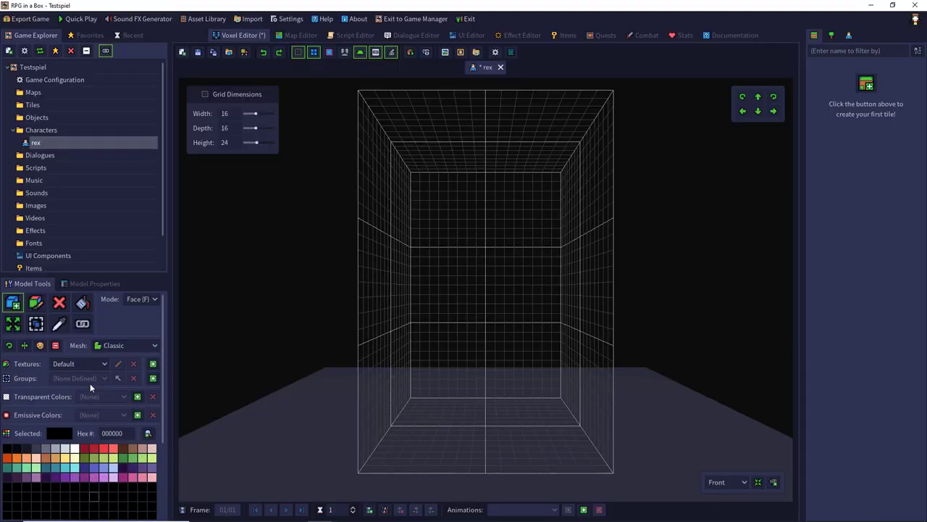
left_click(5, 489)
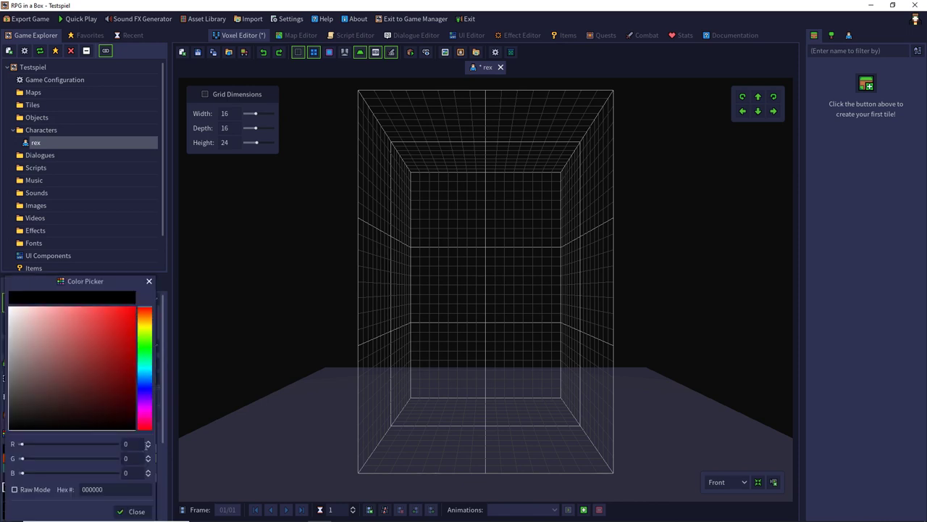
left_click(145, 352)
left_click(112, 358)
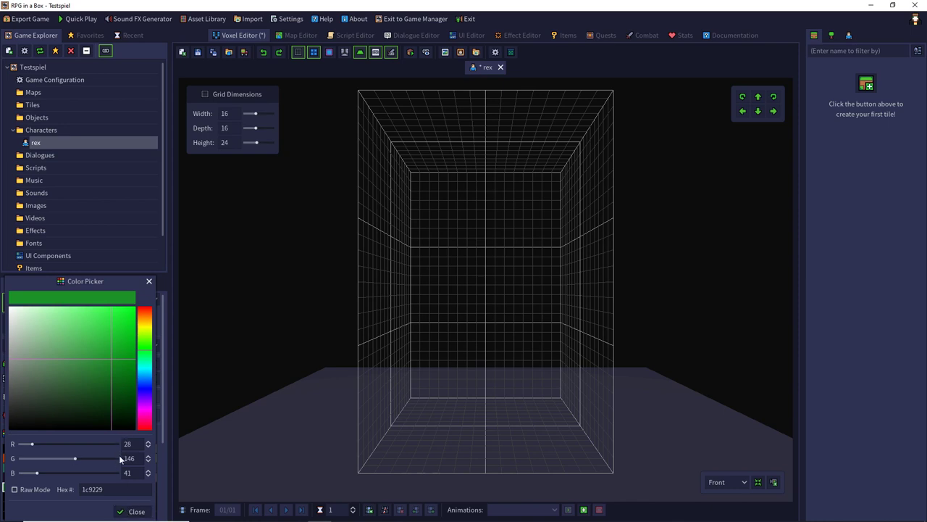
left_click(132, 512)
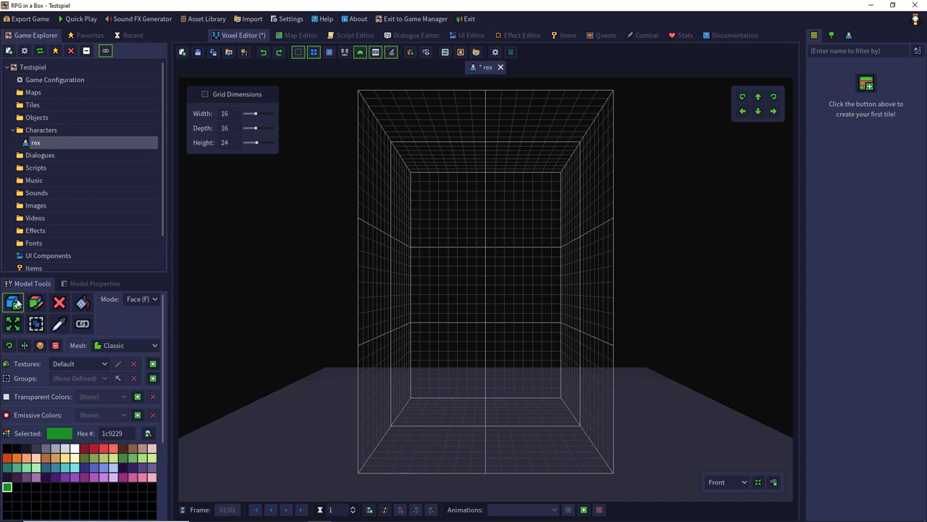
Draw a green box of 2 × 2 voxels, one voxel high, at the centre of the grid floor in Box mode.
left_click(139, 299)
left_click(137, 313)
right_click_drag(331, 287, 338, 326)
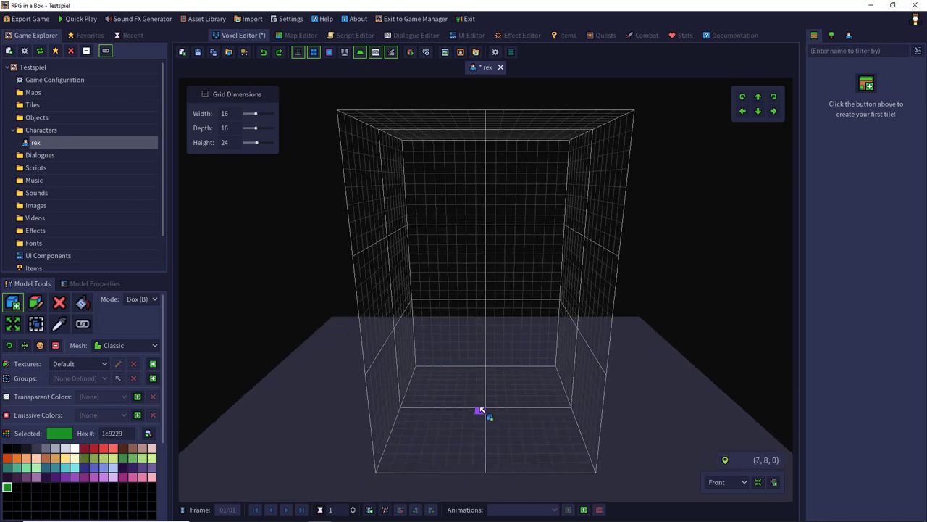
left_click_drag(484, 412, 490, 403)
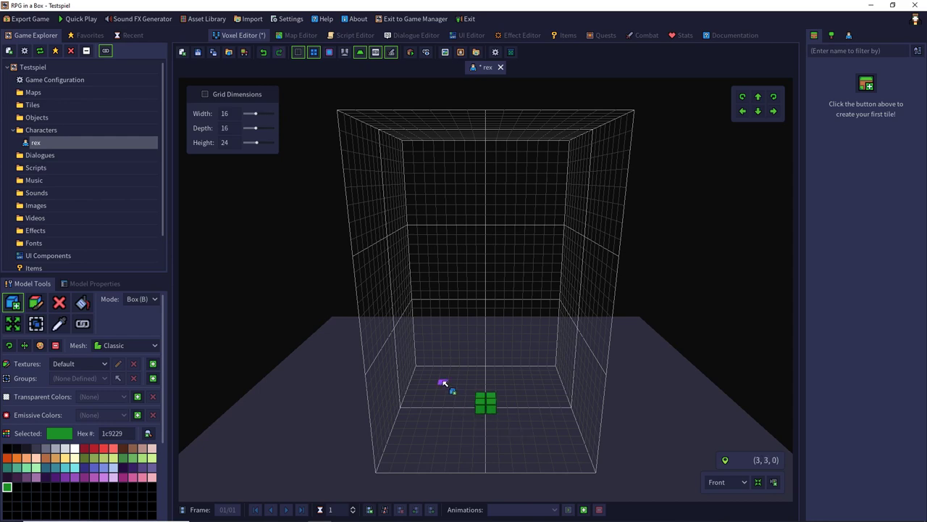
right_click_drag(441, 383, 538, 248)
scroll(492, 393, "up", 3)
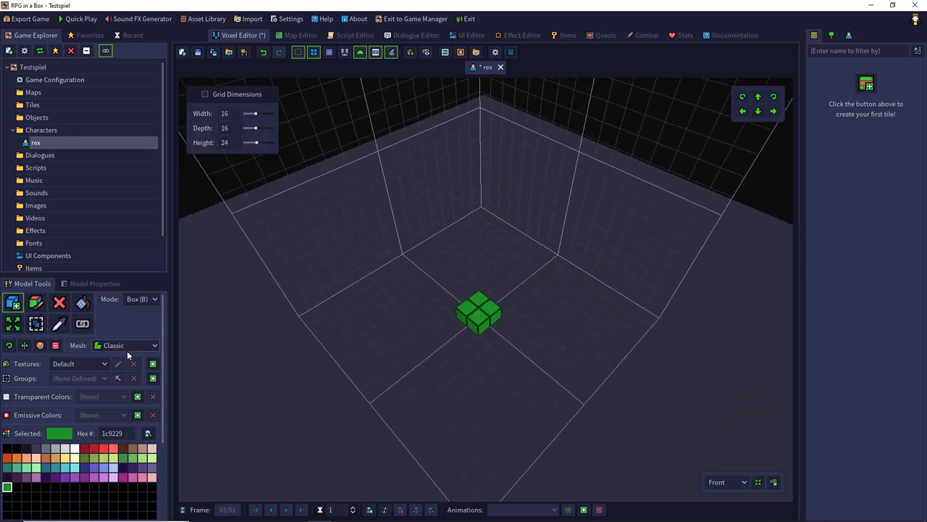
Build green legs with a 2 × 2 hip layer above the feet, and extend a tail two voxels back that turns upward to three voxels high.
left_click_drag(457, 323, 480, 291)
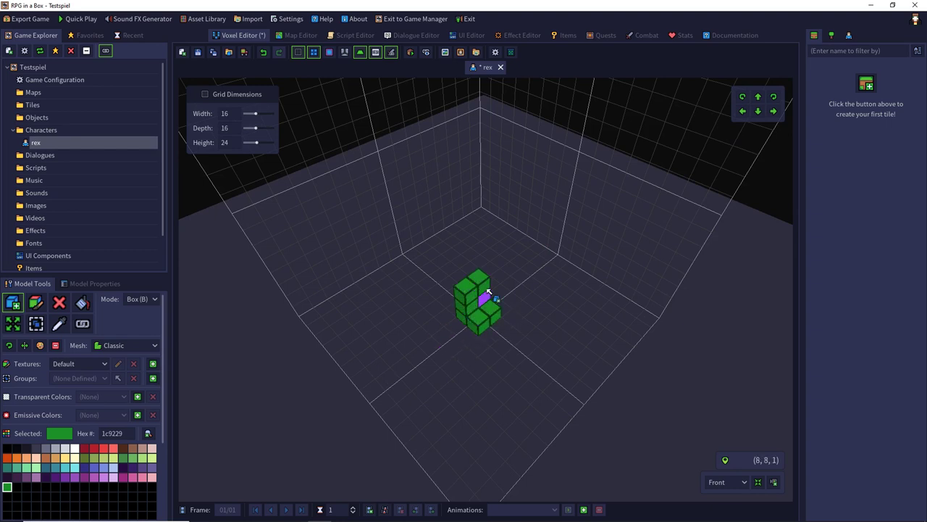
left_click(481, 284)
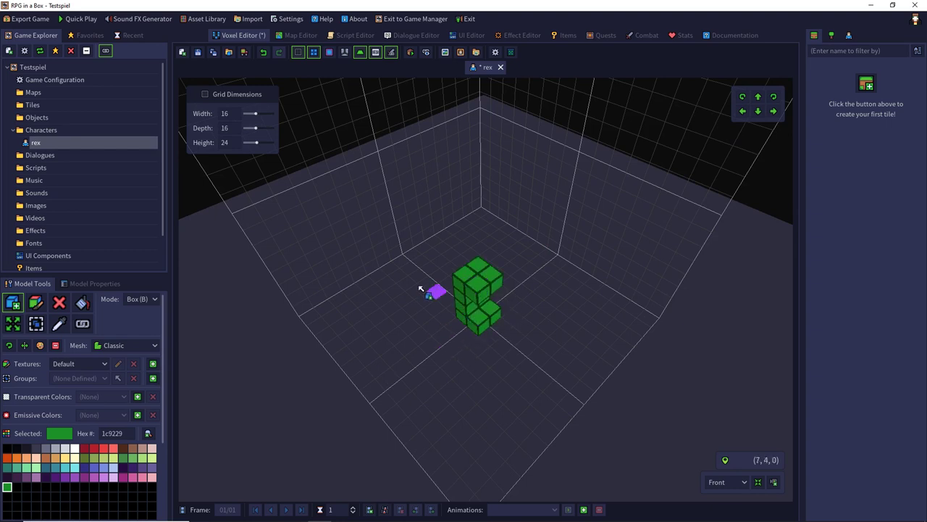
right_click_drag(428, 290, 441, 263)
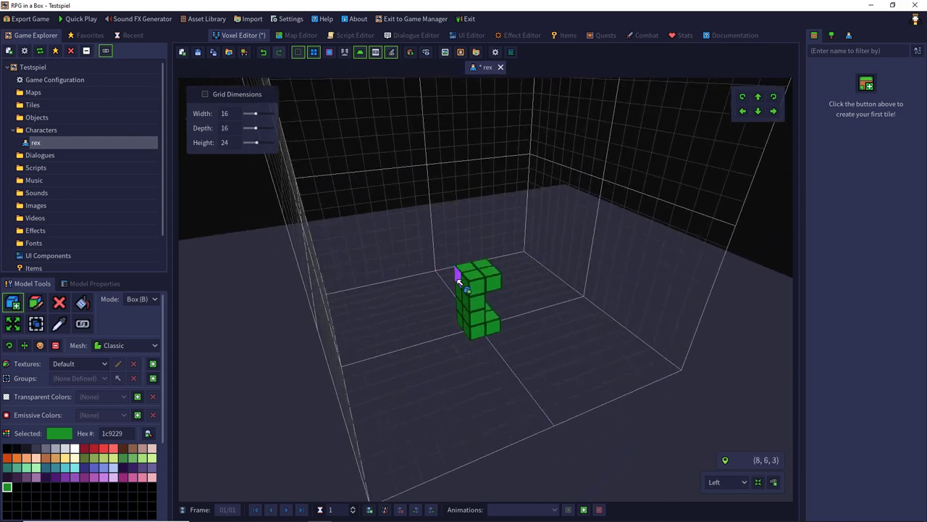
left_click_drag(457, 289, 440, 280)
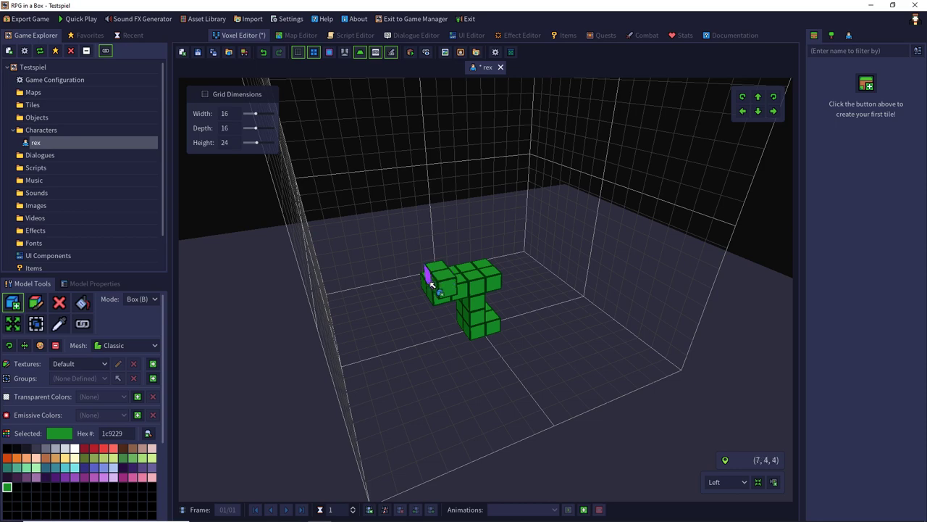
right_click_drag(425, 275, 442, 296)
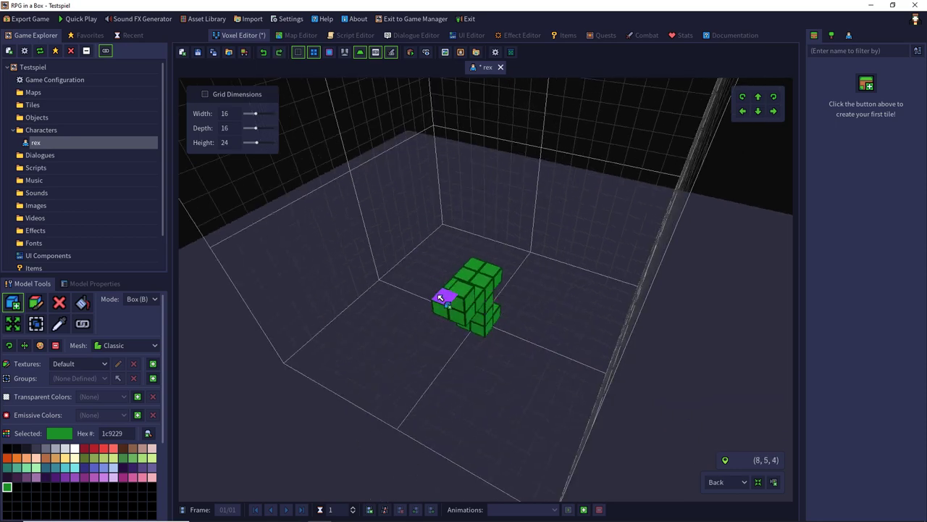
right_click_drag(515, 294, 470, 264)
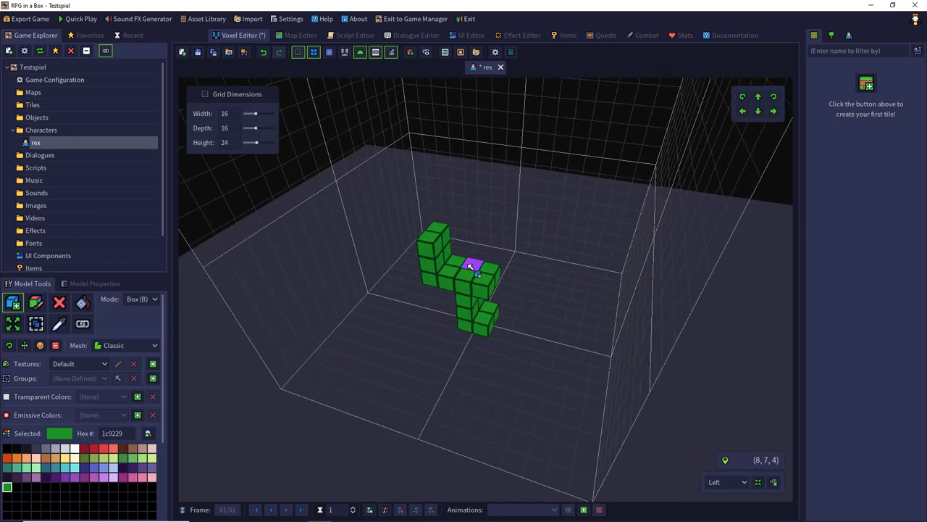
Stack four green 2 × 2 layers on the hips to form the torso.
mouse_move(471, 264)
left_mouse_down()
mouse_move(482, 281)
mouse_move(473, 261)
left_mouse_up()
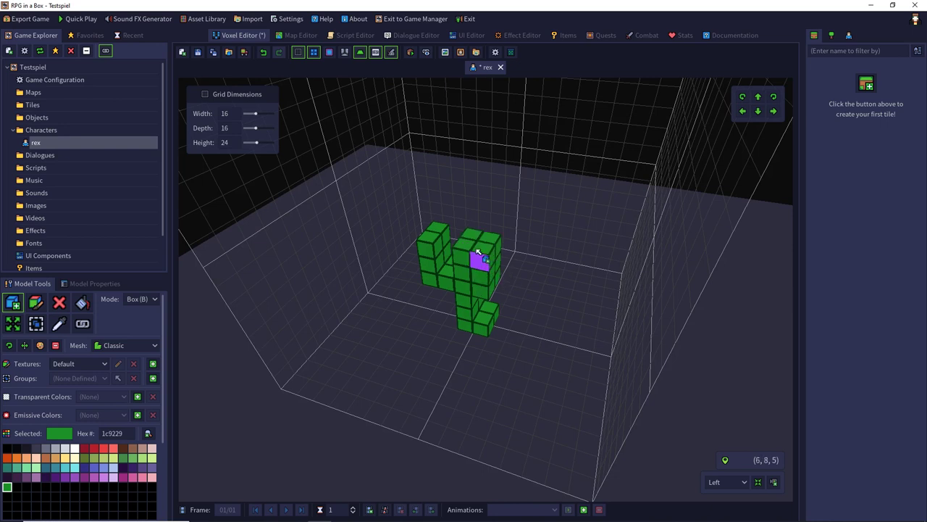
left_click(477, 244)
left_click(478, 244)
left_click(474, 226)
left_click(478, 231)
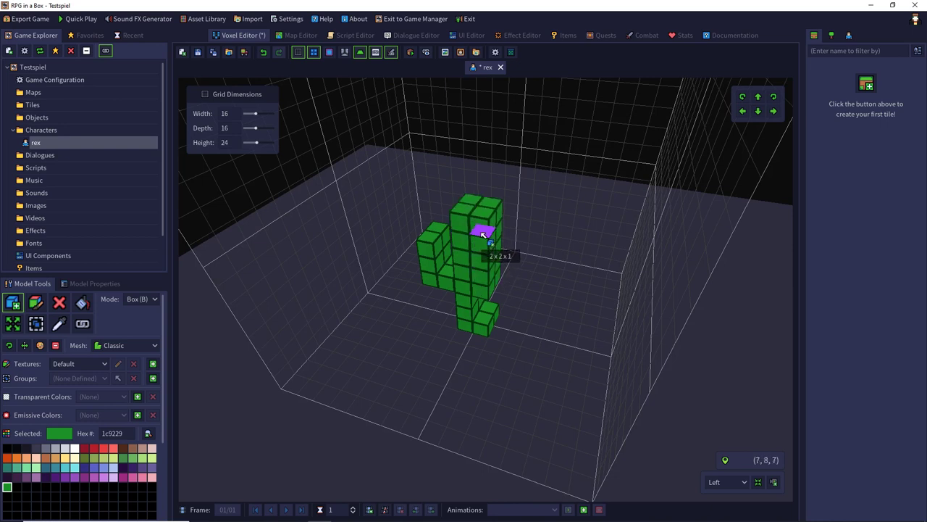
Add a green arm one voxel wide and three voxels high to each side of the torso.
left_click_drag(479, 226, 467, 254)
right_click_drag(468, 255, 443, 223)
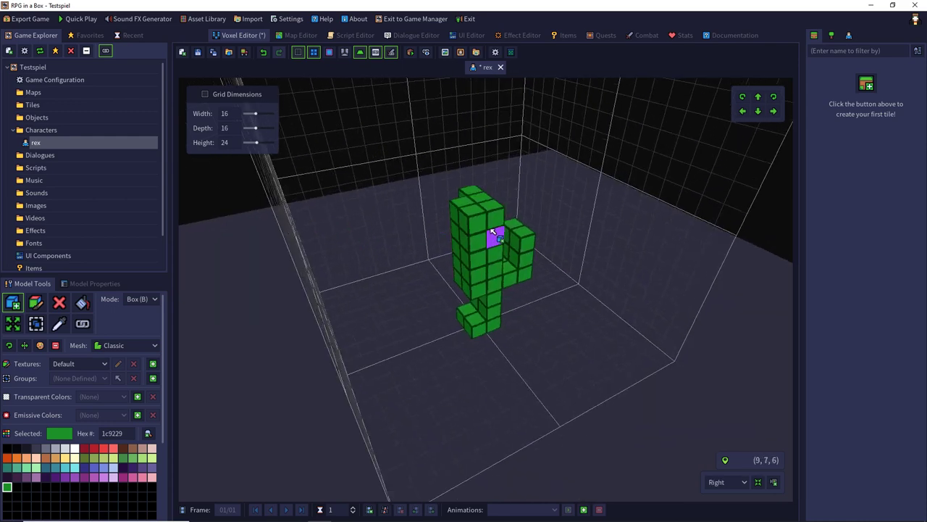
left_click_drag(497, 251, 498, 251)
Build a green head two voxels wide and three high, its lowest layer four voxels long and the two upper layers six long.
left_click(480, 197)
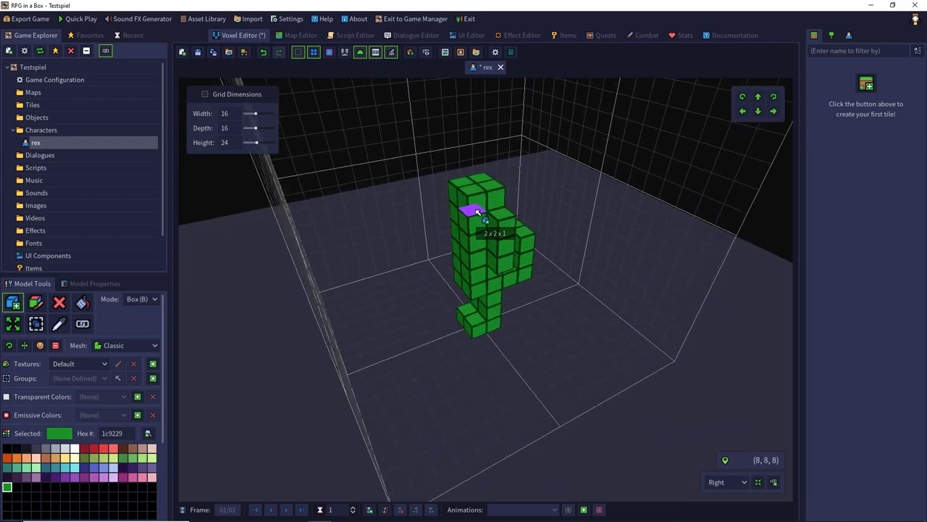
left_click(454, 202)
mouse_move(553, 192)
right_mouse_down()
mouse_move(441, 186)
mouse_move(505, 201)
mouse_move(494, 182)
mouse_move(543, 200)
right_mouse_up()
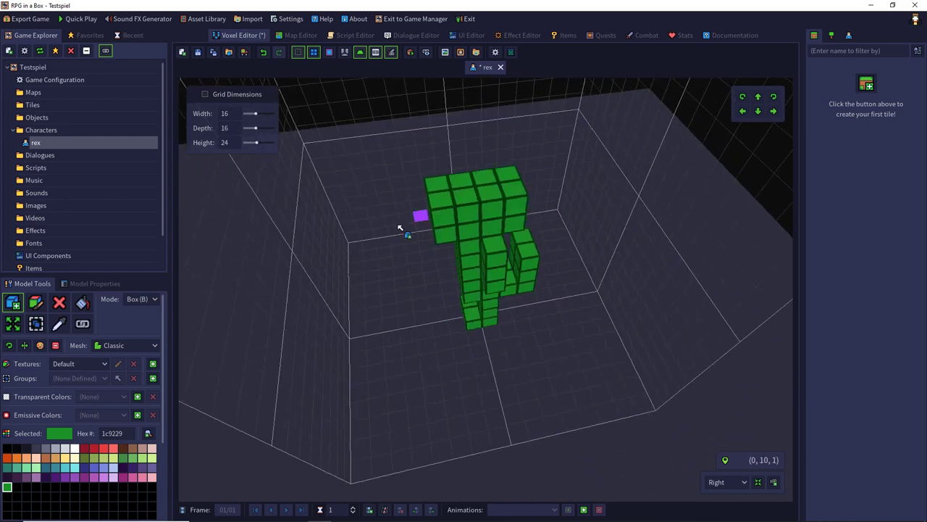
right_click_drag(408, 230, 452, 179)
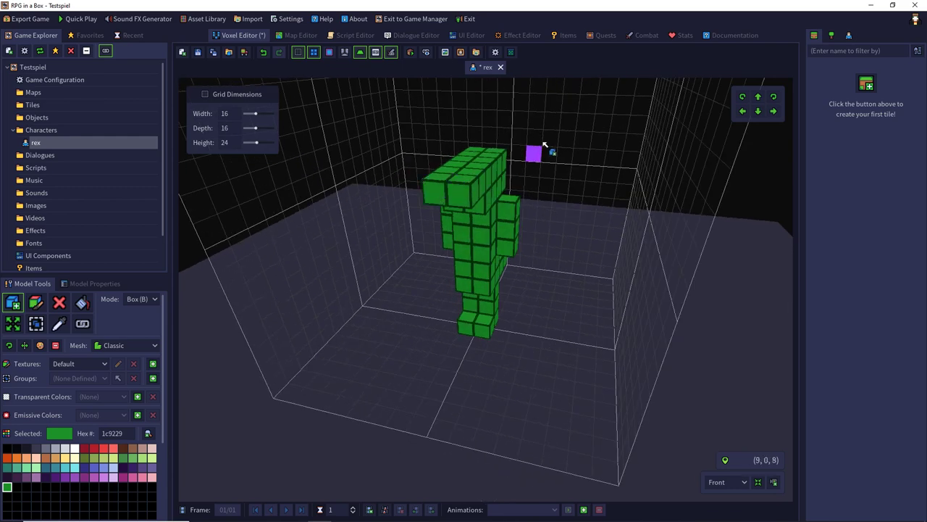
right_click_drag(546, 160, 494, 179)
left_click_drag(494, 179, 410, 232)
Add two white (ffffff) voxels side by side as teeth under the tip of the snout.
right_click_drag(435, 397, 464, 269)
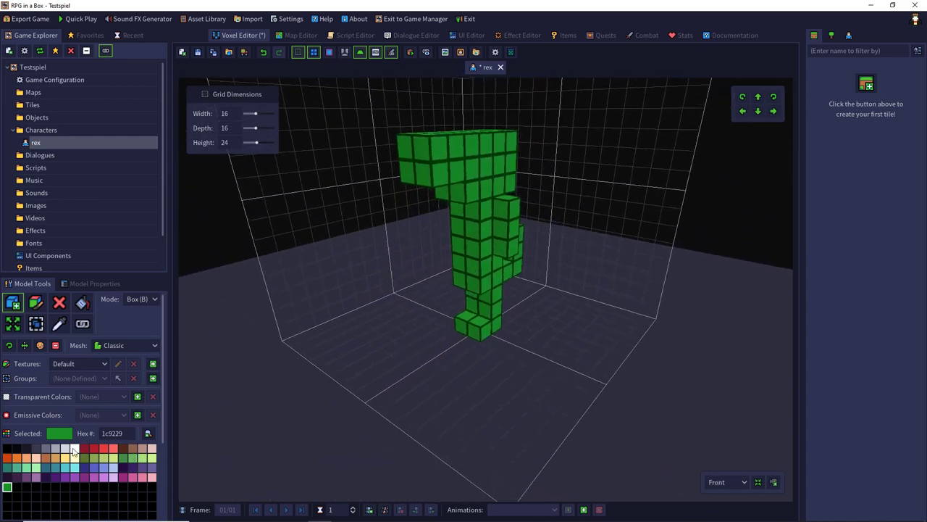
left_click(75, 448)
right_click_drag(272, 370, 425, 196)
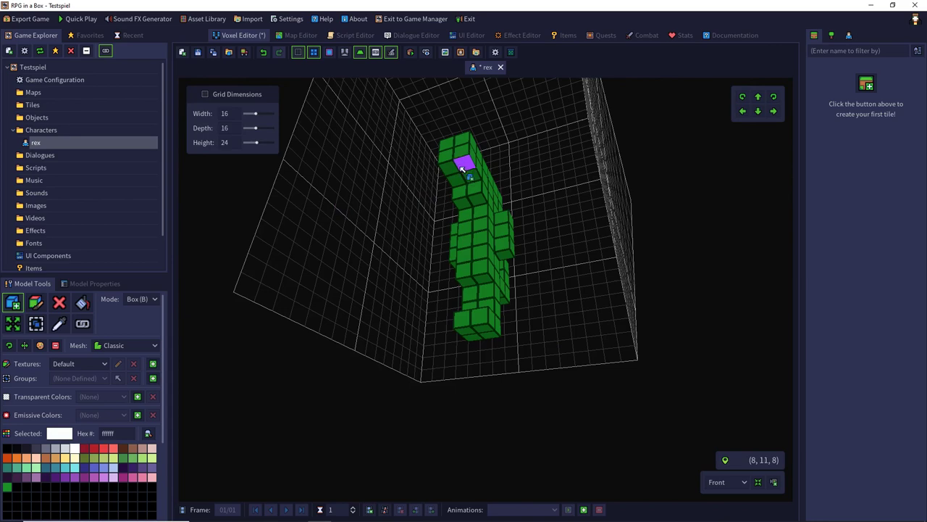
left_click_drag(455, 169, 450, 171)
Paint the two upper voxels at the tip of the snout dark red (8a1629).
right_click_drag(450, 171, 323, 306)
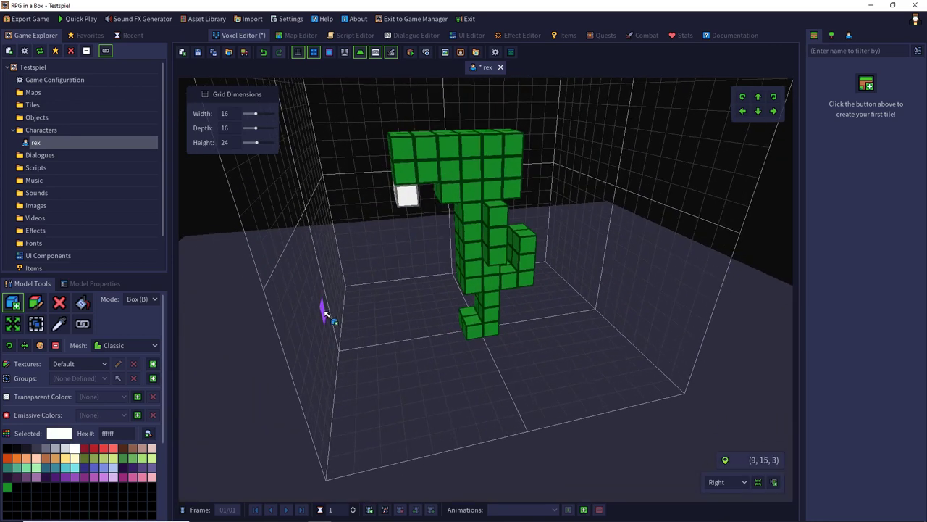
left_click(37, 304)
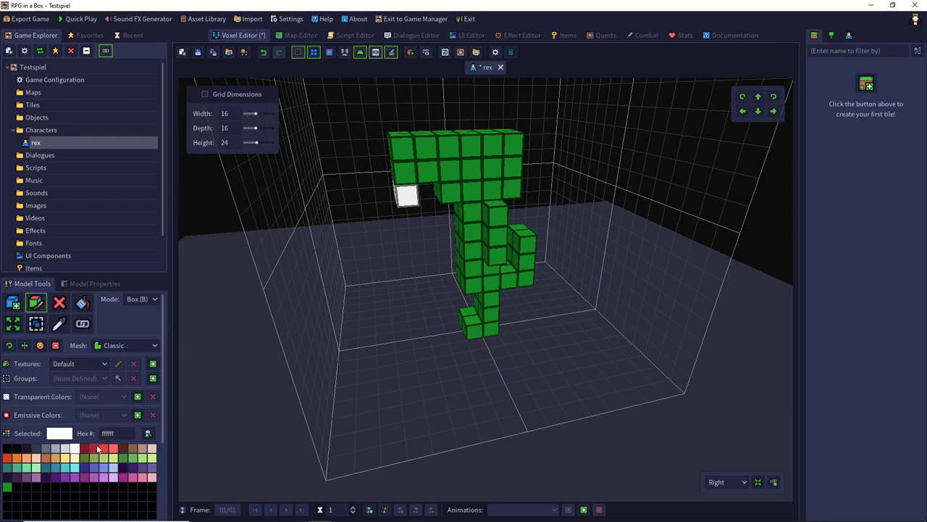
left_click(84, 449)
right_click_drag(383, 195, 408, 182)
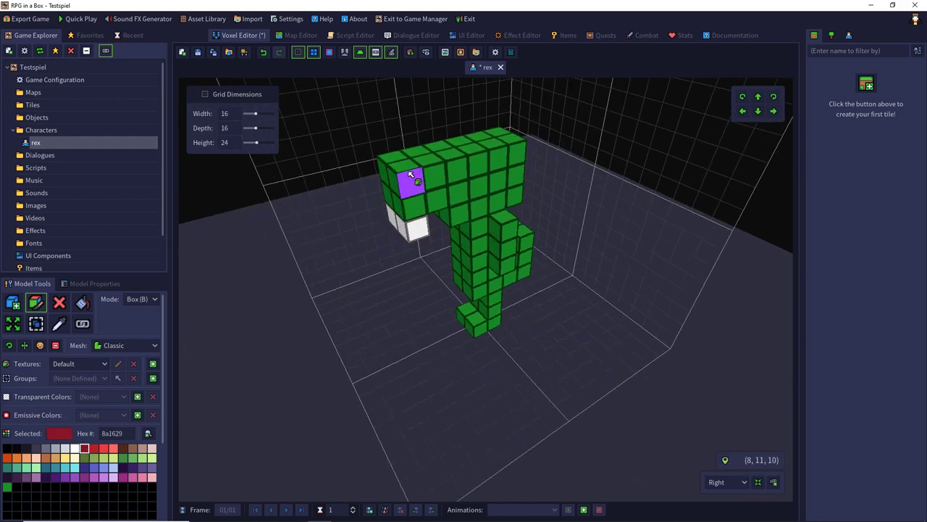
left_click(408, 181)
left_click(393, 160)
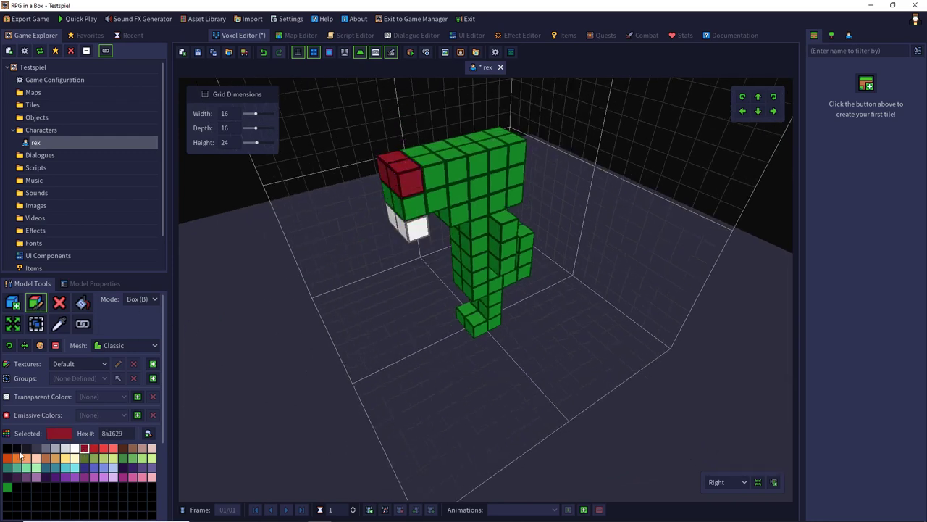
Paint a white (ffffff) 2 × 2 eye on each side of the head, in its two upper layers.
left_click(75, 448)
right_click_drag(358, 372, 304, 325)
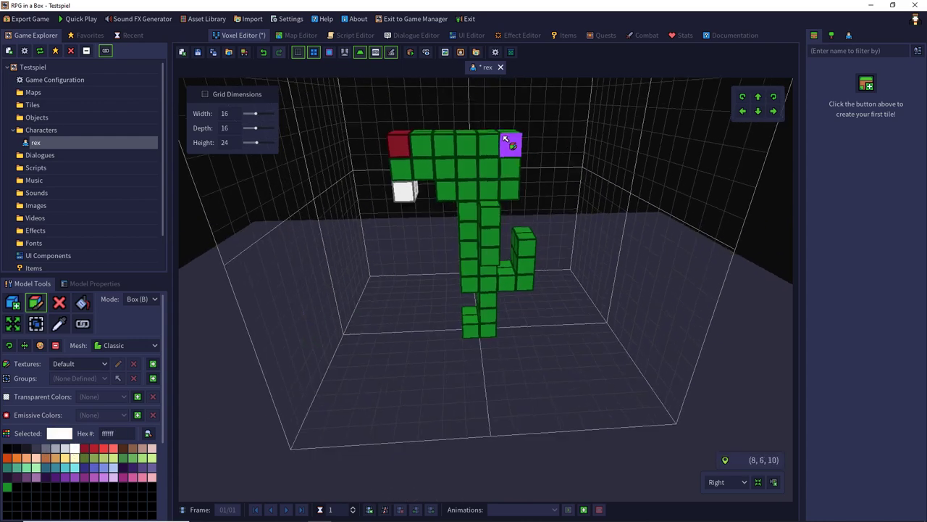
left_click_drag(467, 143, 490, 166)
right_click_drag(387, 227, 731, 256)
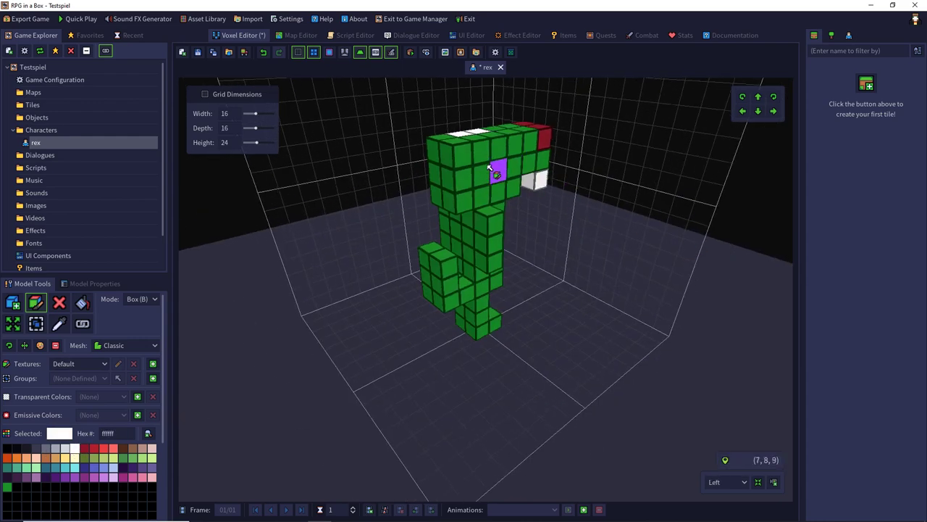
mouse_move(497, 166)
left_mouse_down()
mouse_move(490, 160)
mouse_move(496, 168)
left_mouse_up()
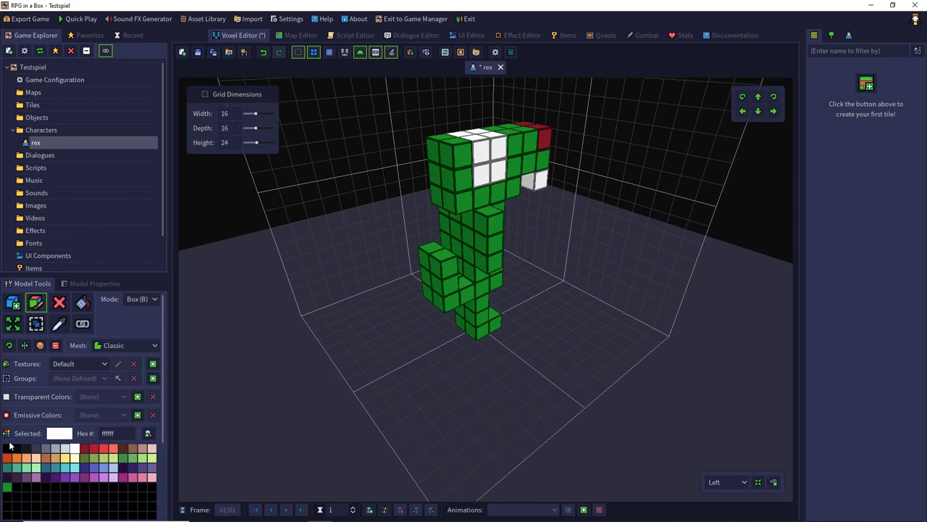
Paint the lower front voxel of each white eye black (000000) as a pupil and save the model.
left_click(8, 447)
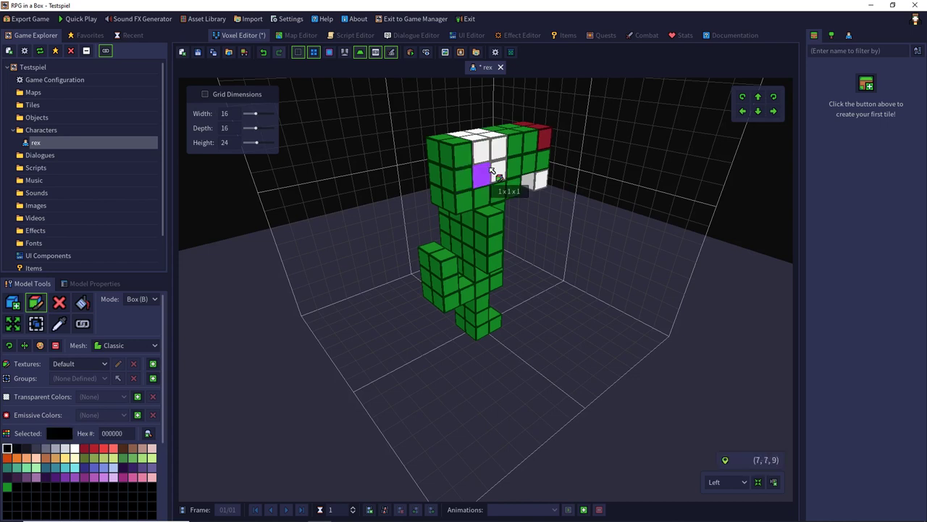
left_click(491, 172)
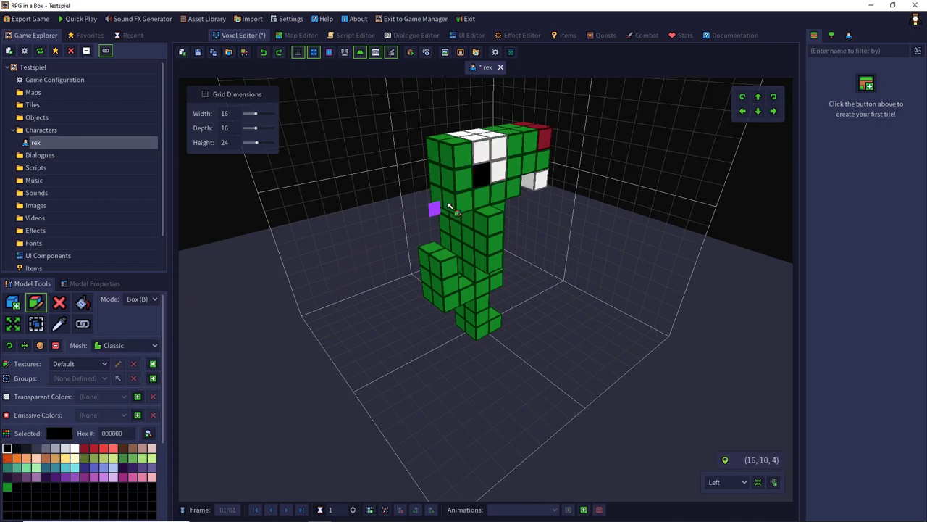
key("ctrl+z")
right_click_drag(501, 174, 101, 251)
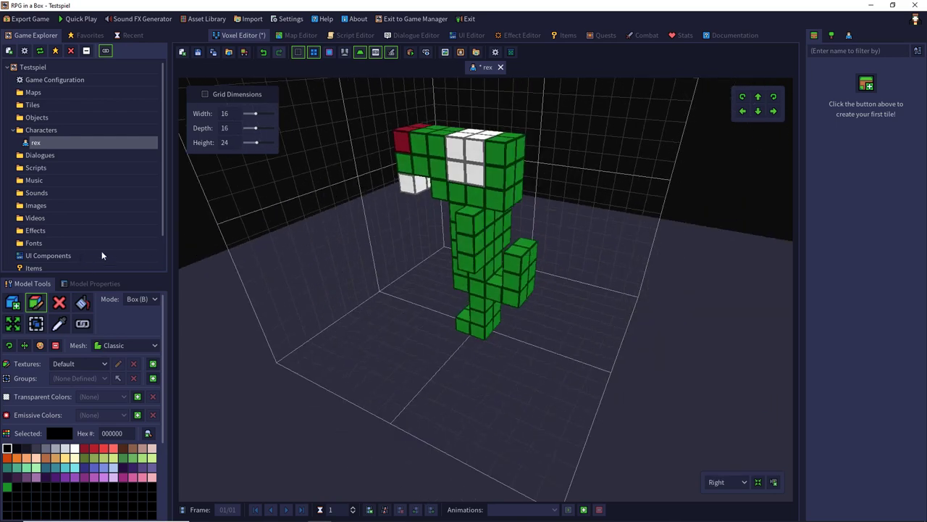
left_click(464, 179)
mouse_move(465, 180)
right_mouse_down()
mouse_move(420, 273)
mouse_move(470, 265)
mouse_move(477, 251)
right_mouse_up()
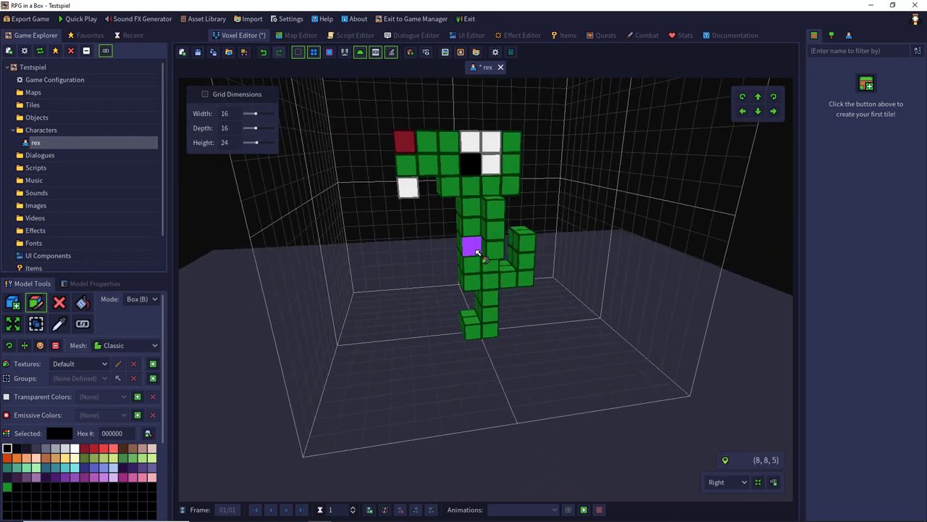
key("ctrl+s")
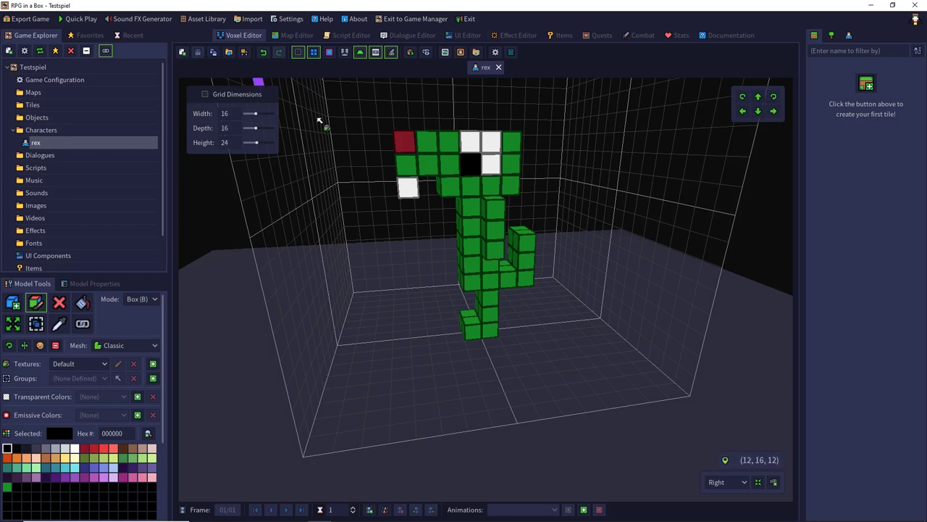
Paint the voxel behind the red snout tip black and close the rex model, discarding the unsaved change.
left_click(431, 140)
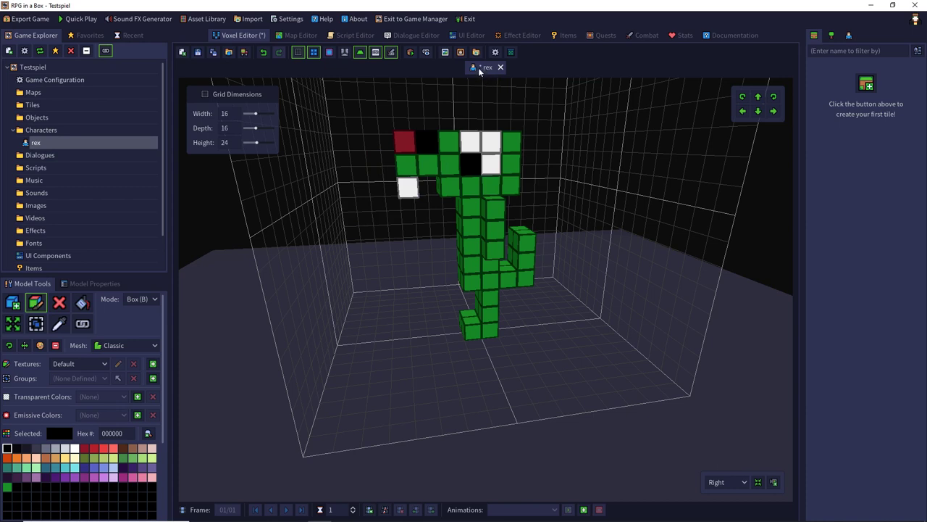
left_click(500, 67)
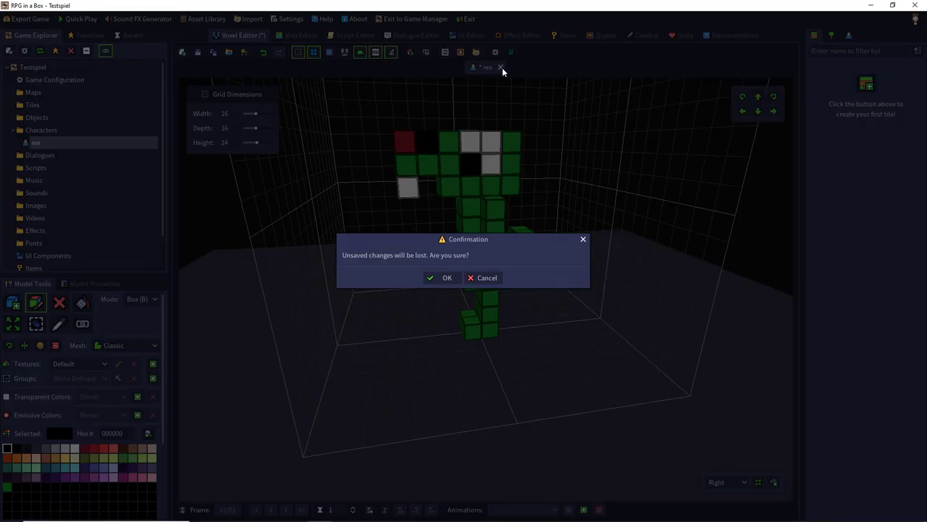
left_click(441, 278)
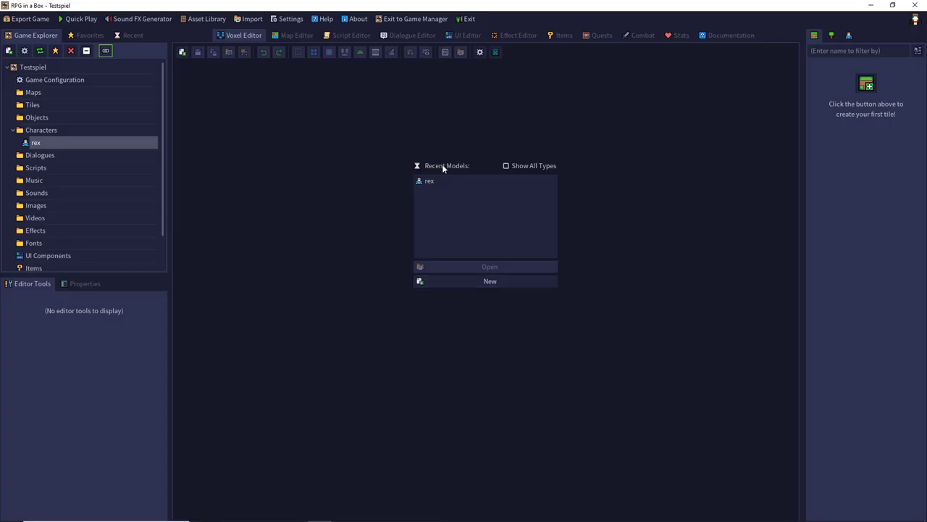
Reopen the rex character in the Voxel Editor and view it from the front and the right side.
left_click(290, 35)
left_click(239, 35)
double_click(36, 143)
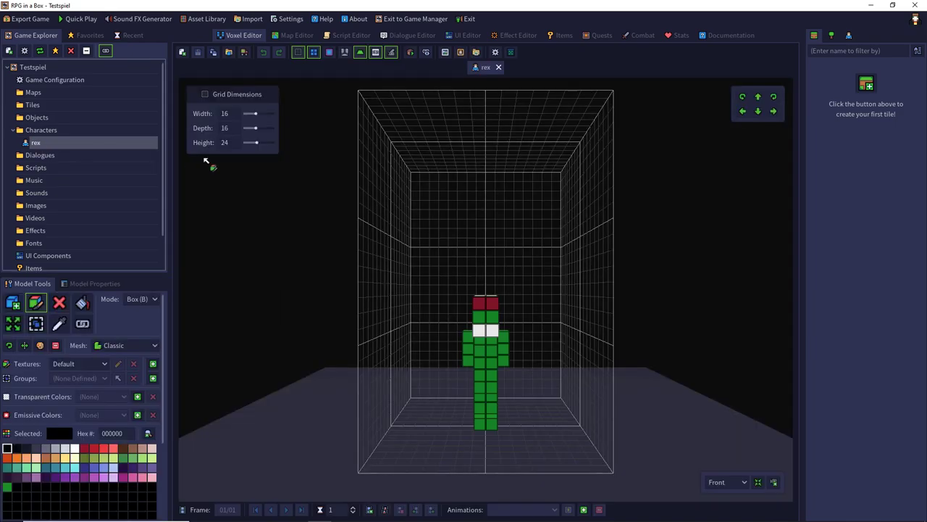
right_click_drag(365, 230, 406, 234)
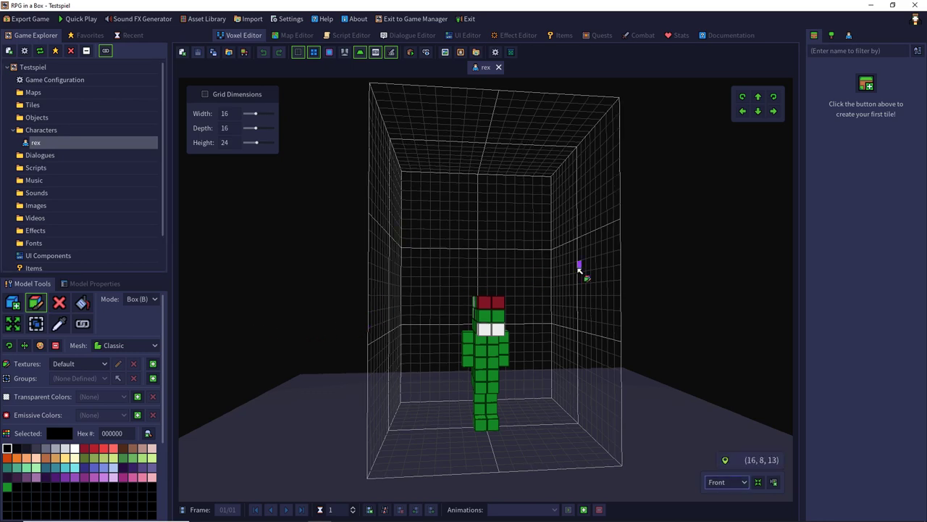
right_click_drag(580, 270, 481, 277)
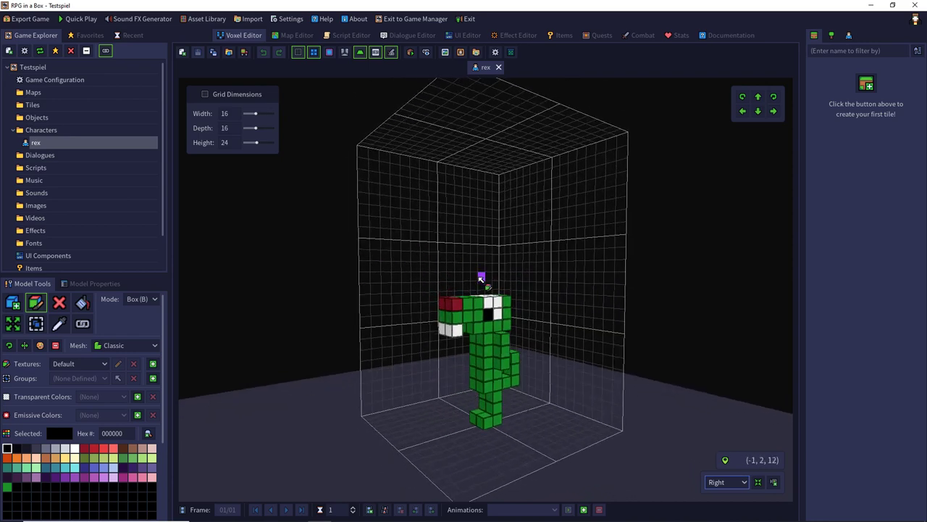